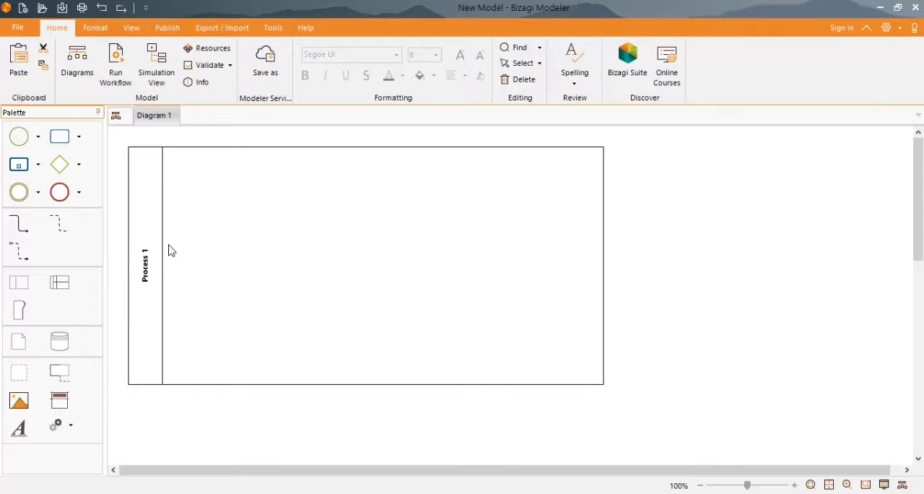
- Rename the pool Process 1 as "Pengadaan Barang Produksi"
{"action": "double_click", "coordinate": [142, 276]}
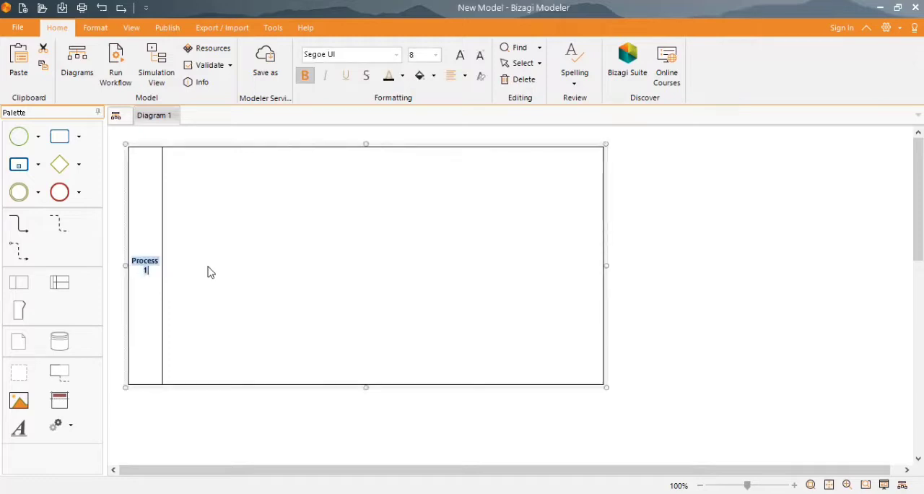
{"action": "type", "text": "P"}
{"action": "key", "text": "BackSpace"}
{"action": "type", "text": "Pengadaan Bar"}
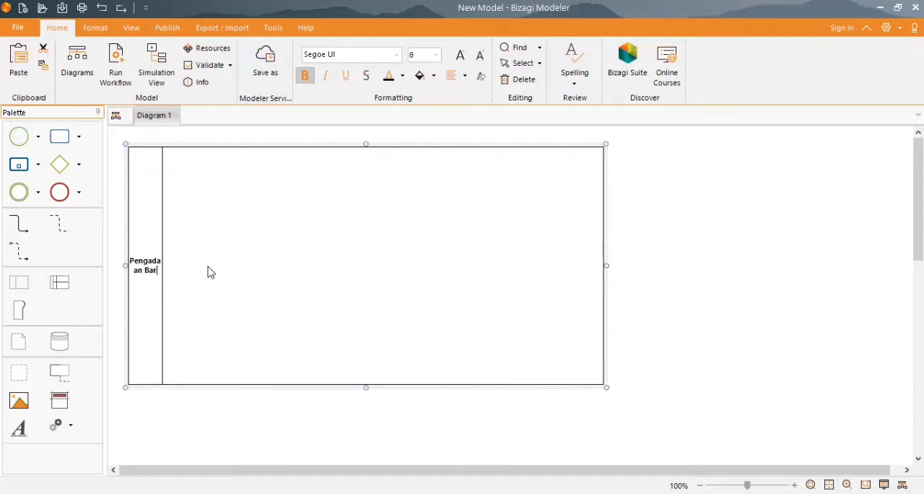
{"action": "type", "text": "ang P"}
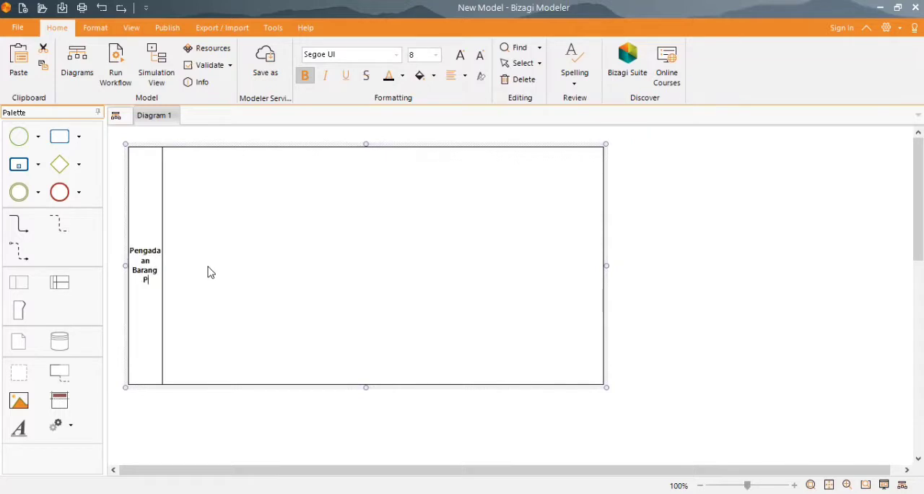
{"action": "type", "text": "roduksi"}
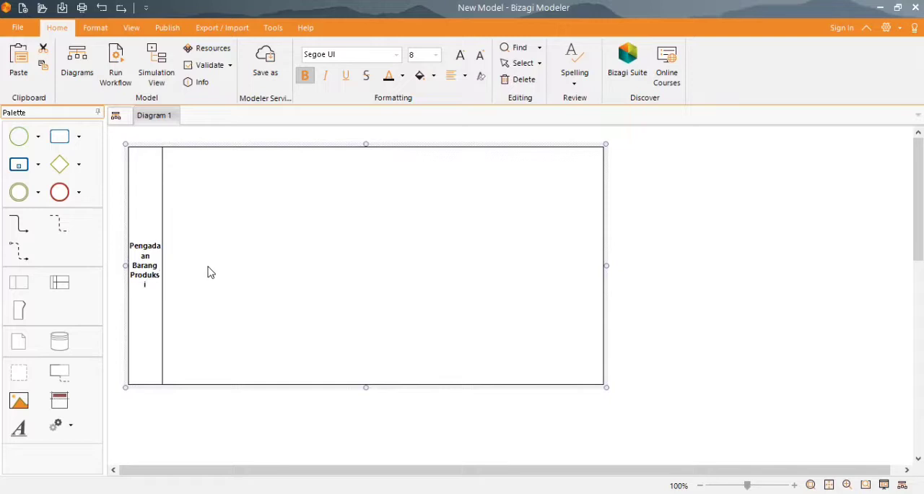
{"action": "key", "text": "Return"}
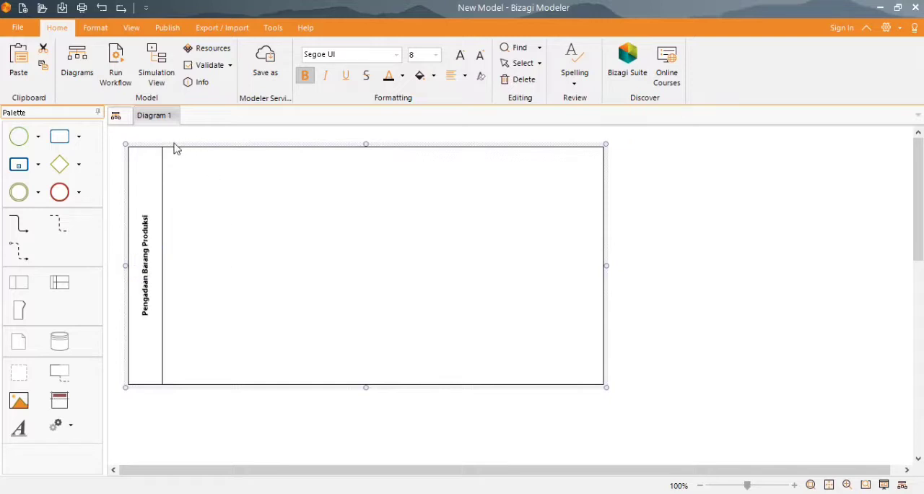
{"action": "left_click", "coordinate": [610, 361]}
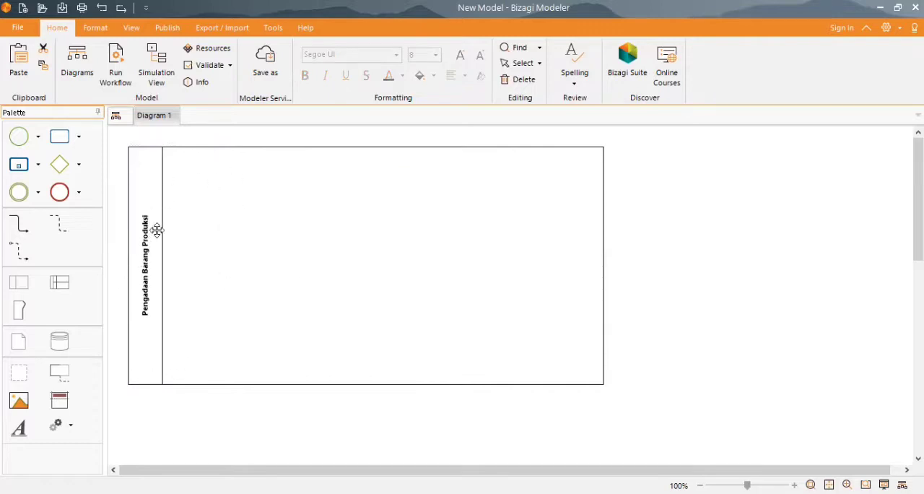
- Add four horizontal lanes to the Pengadaan Barang Produksi pool
{"action": "left_click_drag", "start_coordinate": [59, 281], "coordinate": [422, 356]}
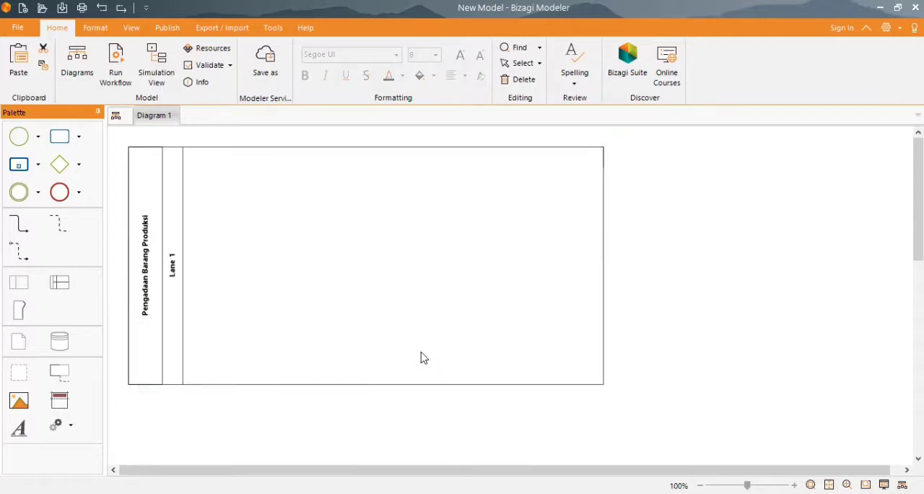
{"action": "left_click_drag", "start_coordinate": [60, 281], "coordinate": [320, 283]}
{"action": "scroll", "coordinate": [321, 286], "scroll_direction": "down", "scroll_amount": 3}
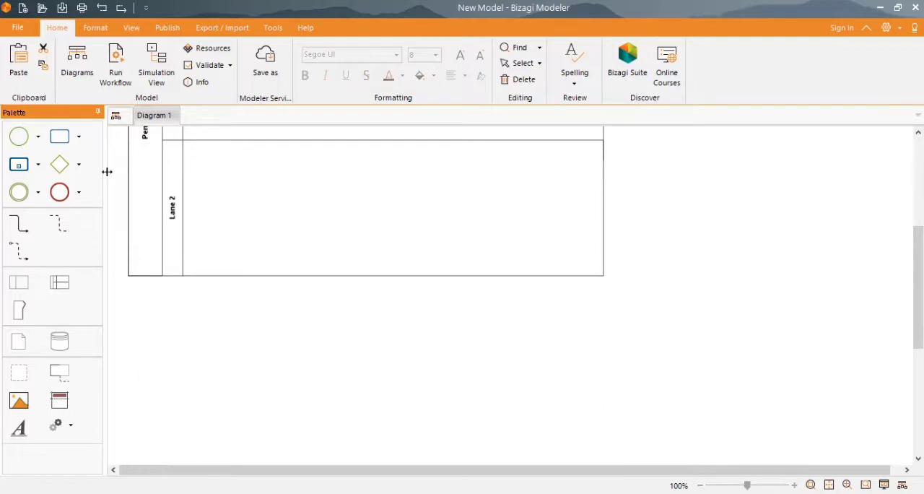
{"action": "left_click_drag", "start_coordinate": [58, 282], "coordinate": [398, 355]}
{"action": "left_click_drag", "start_coordinate": [59, 282], "coordinate": [385, 235]}
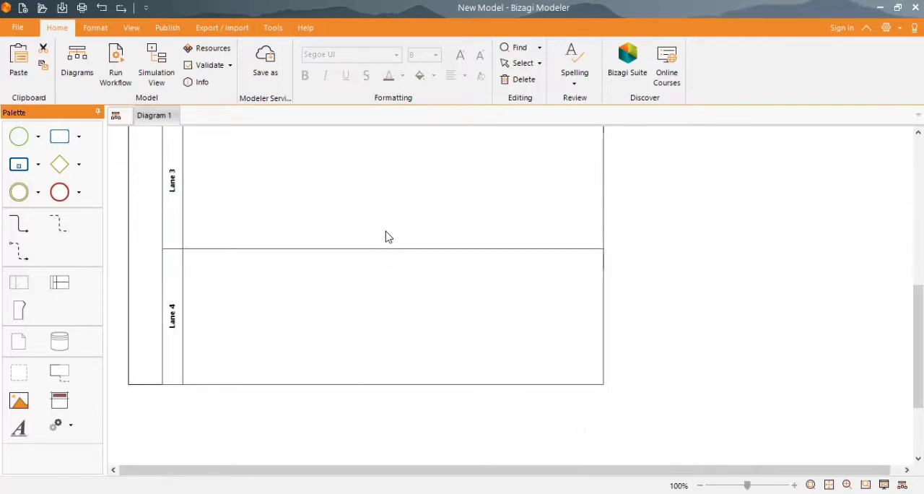
- Rename the first lane of the pool as "Marketing"
{"action": "scroll", "coordinate": [386, 235], "scroll_direction": "up", "scroll_amount": 5}
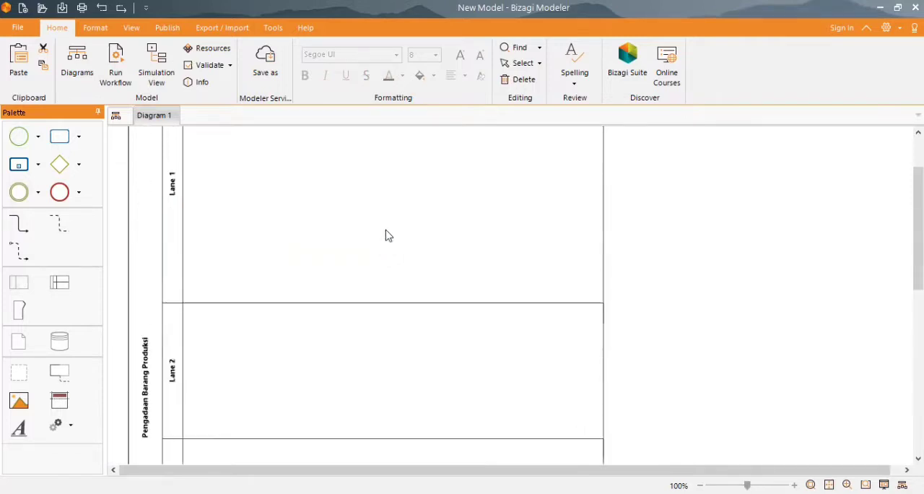
{"action": "left_click", "coordinate": [174, 270]}
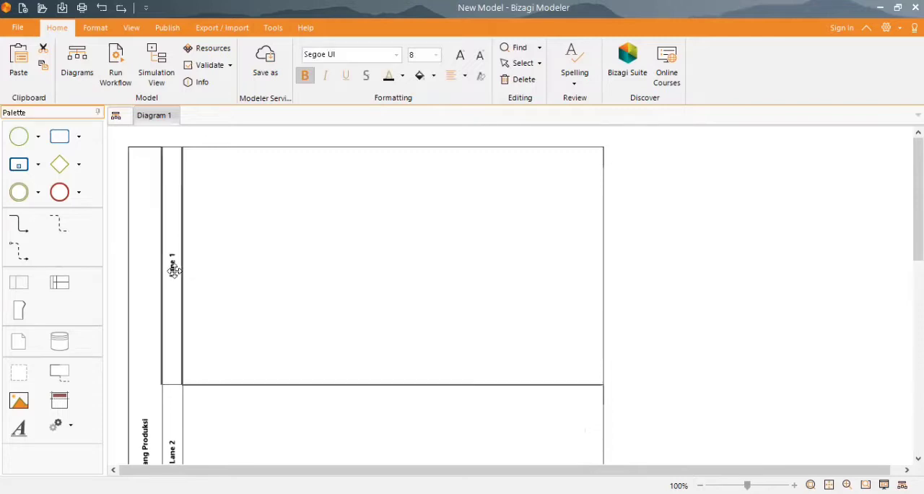
{"action": "double_click", "coordinate": [171, 267]}
{"action": "type", "text": "rketing"}
{"action": "scroll", "coordinate": [264, 268], "scroll_direction": "down", "scroll_amount": 4}
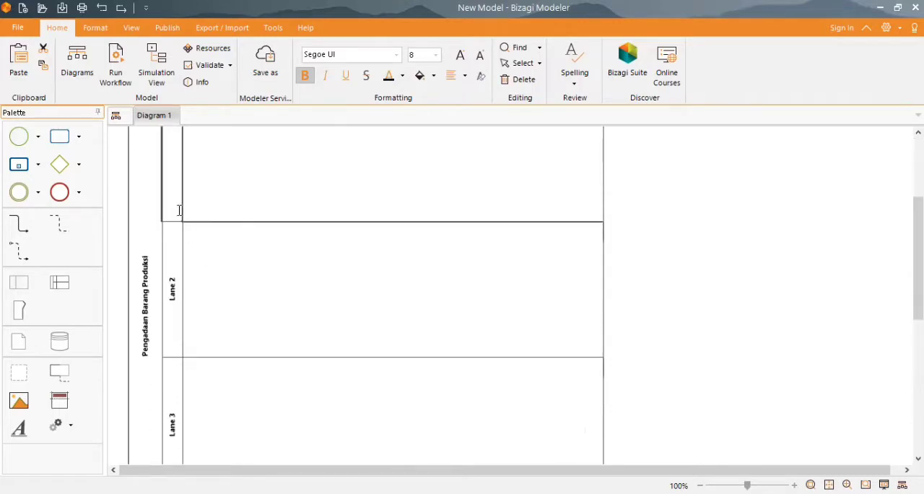
{"action": "left_click_drag", "start_coordinate": [176, 272], "coordinate": [179, 278]}
{"action": "scroll", "coordinate": [178, 278], "scroll_direction": "up", "scroll_amount": 3}
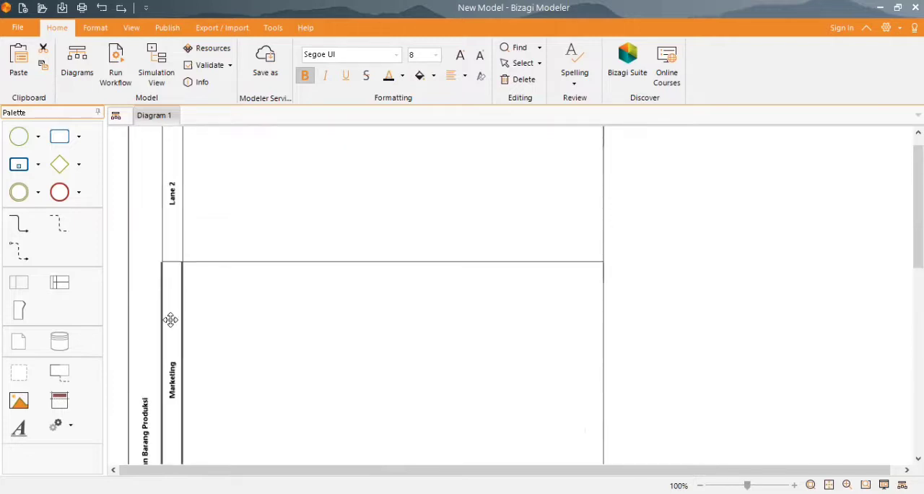
{"action": "left_click_drag", "start_coordinate": [176, 241], "coordinate": [180, 246]}
- Rename Lane 2, directly below the Marketing lane, as "PPIC"
{"action": "scroll", "coordinate": [198, 262], "scroll_direction": "down", "scroll_amount": 8}
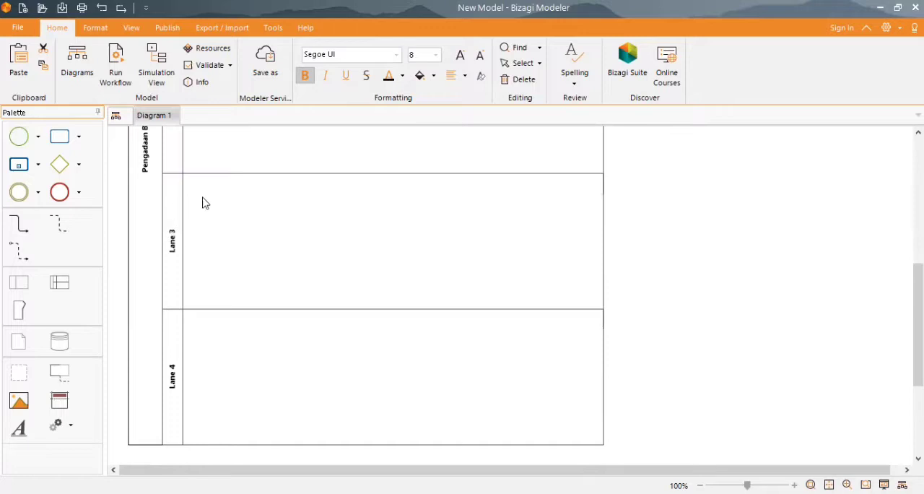
{"action": "scroll", "coordinate": [193, 207], "scroll_direction": "up", "scroll_amount": 2}
{"action": "left_click", "coordinate": [173, 190]}
{"action": "double_click", "coordinate": [173, 190]}
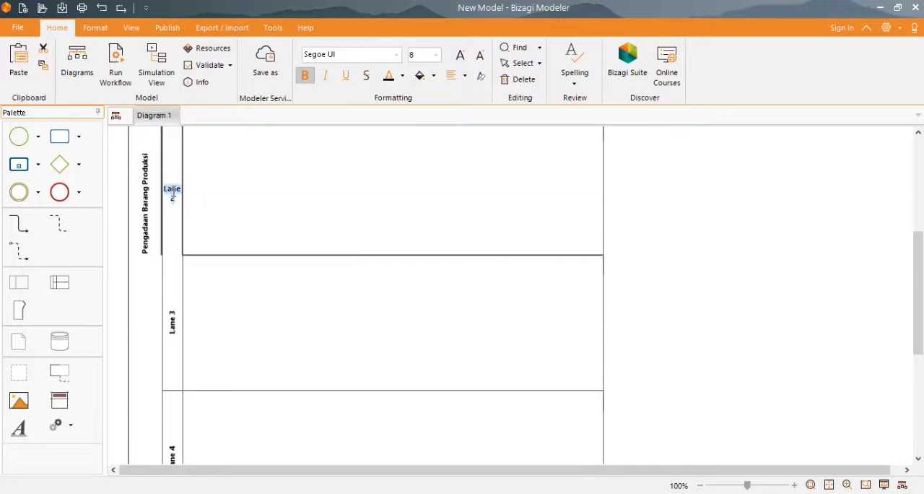
{"action": "type", "text": "PPIC"}
{"action": "left_click", "coordinate": [221, 333]}
- Rename Lane 3, directly below the PPIC lane, as "Gudang"
{"action": "left_click", "coordinate": [172, 326]}
{"action": "double_click", "coordinate": [173, 326]}
{"action": "type", "text": "G"}
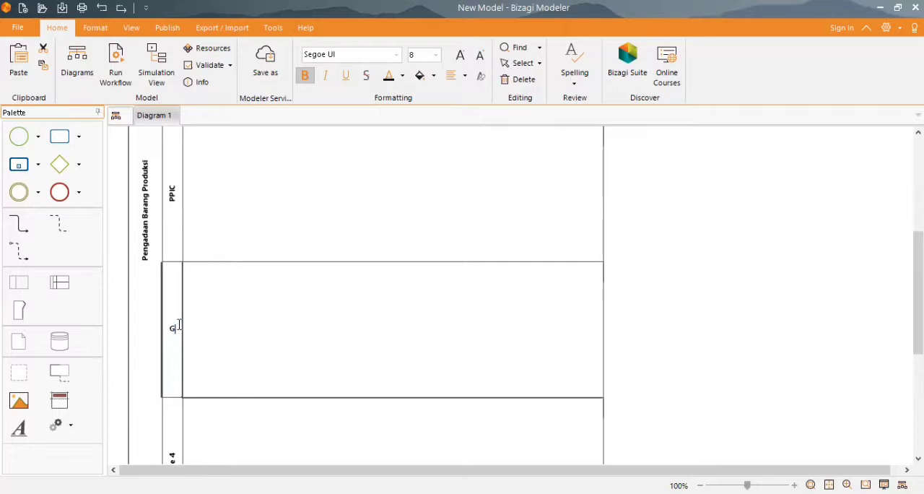
{"action": "type", "text": "udang"}
- Rename Lane 4, directly below the Gudang lane, as "Produksi"
{"action": "scroll", "coordinate": [210, 345], "scroll_direction": "down", "scroll_amount": 3}
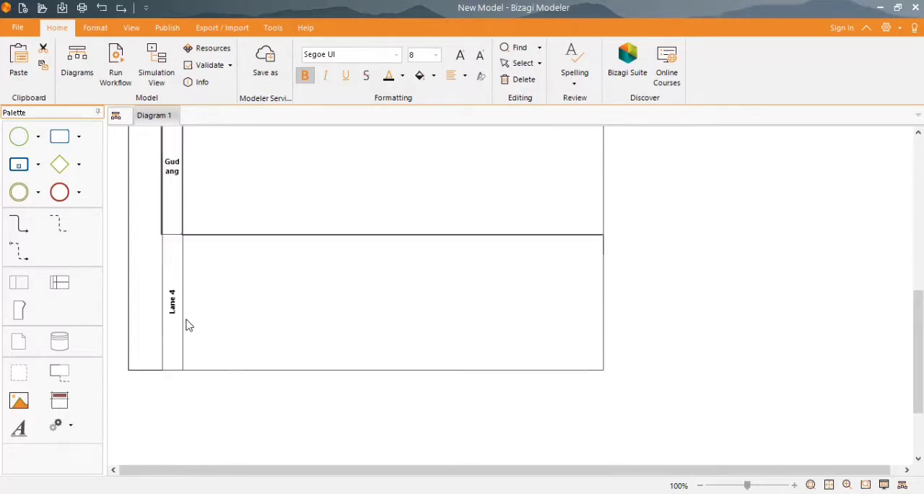
{"action": "left_click", "coordinate": [167, 302]}
{"action": "double_click", "coordinate": [173, 311]}
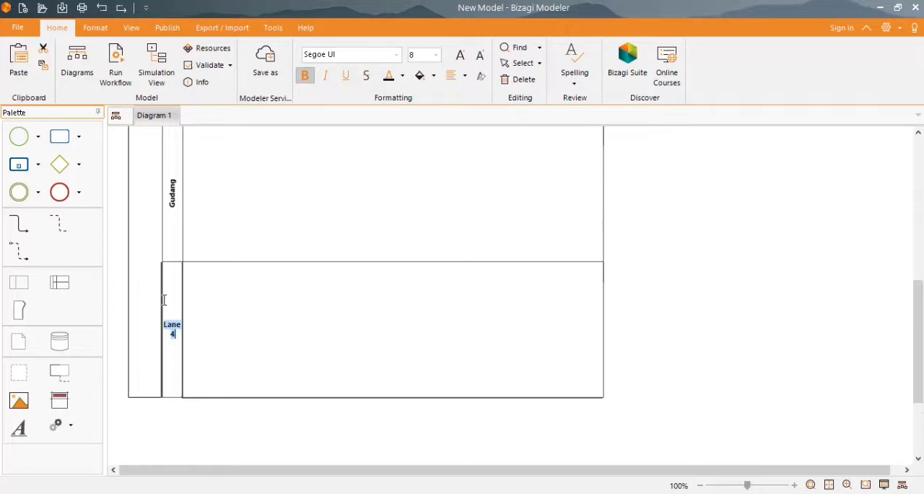
{"action": "type", "text": "produksi"}
{"action": "scroll", "coordinate": [223, 379], "scroll_direction": "down", "scroll_amount": 3}
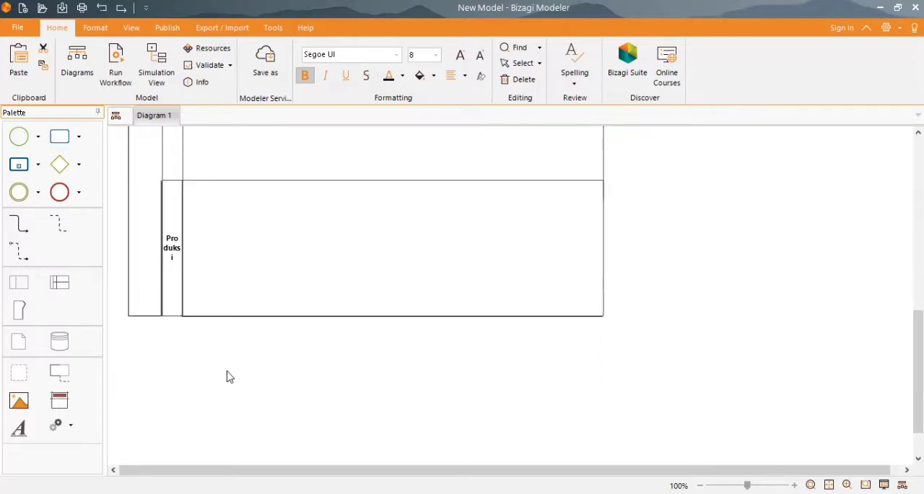
{"action": "left_click", "coordinate": [180, 349]}
- Add two more lanes below the Produksi lane and rename the upper new lane as "Pembelian"
{"action": "left_click_drag", "start_coordinate": [59, 282], "coordinate": [376, 285]}
{"action": "left_click_drag", "start_coordinate": [60, 283], "coordinate": [337, 389]}
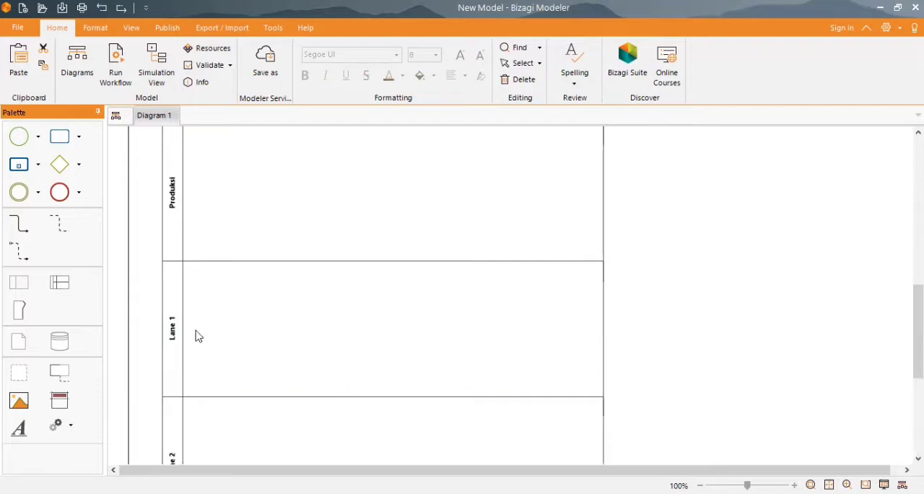
{"action": "left_click", "coordinate": [172, 328]}
{"action": "double_click", "coordinate": [172, 328]}
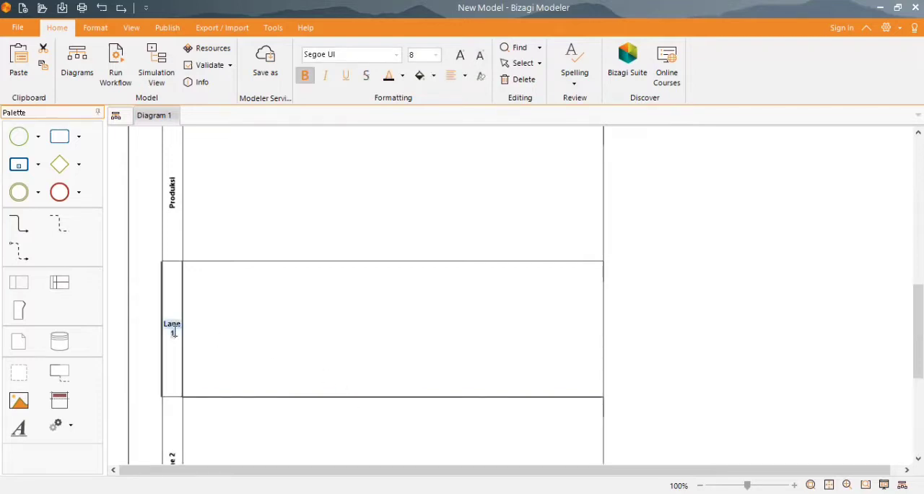
{"action": "type", "text": "Pen"}
{"action": "type", "text": "be"}
{"action": "type", "text": "lian"}
{"action": "left_click", "coordinate": [548, 307]}
{"action": "left_click", "coordinate": [720, 272]}
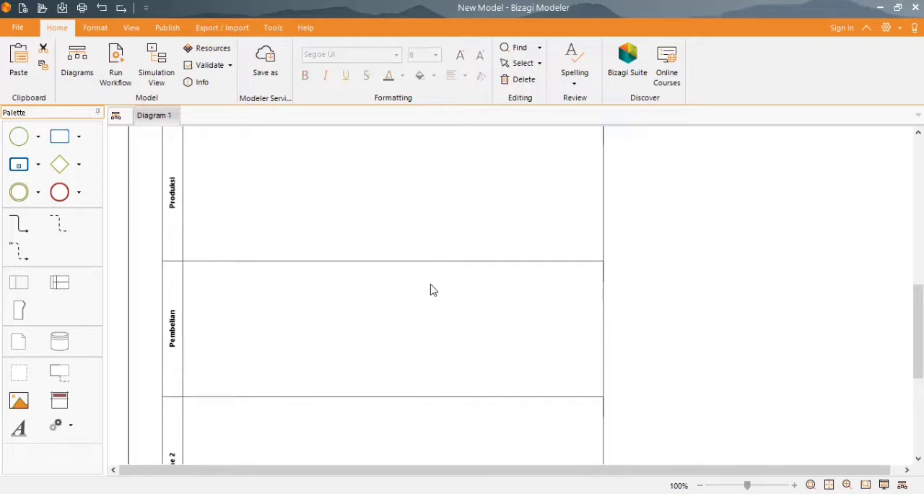
- Rename the last lane, below the Pembelian lane, as "Pemasok"
{"action": "scroll", "coordinate": [431, 287], "scroll_direction": "down", "scroll_amount": 3}
{"action": "left_click", "coordinate": [173, 242]}
{"action": "double_click", "coordinate": [173, 242]}
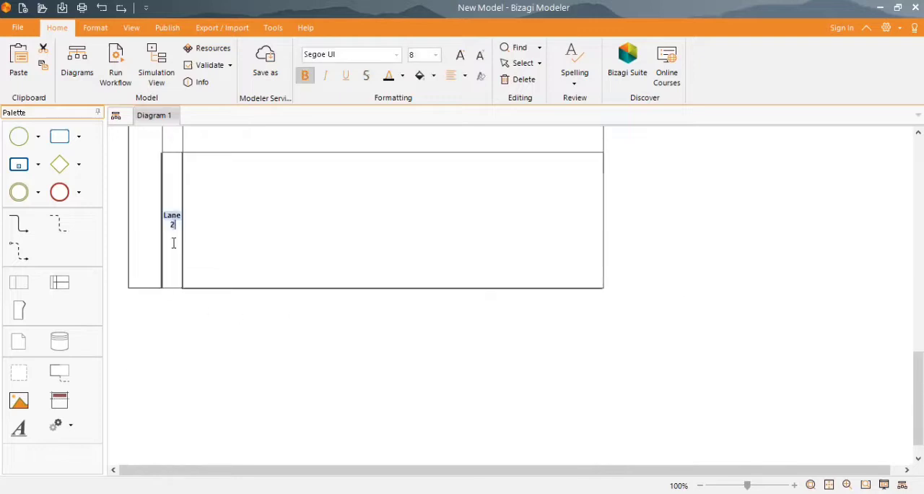
{"action": "type", "text": "Pemasok"}
{"action": "left_click", "coordinate": [666, 303]}
- Place a start event at the upper left of the Marketing lane and append a connected task to its right
{"action": "scroll", "coordinate": [667, 304], "scroll_direction": "up", "scroll_amount": 5}
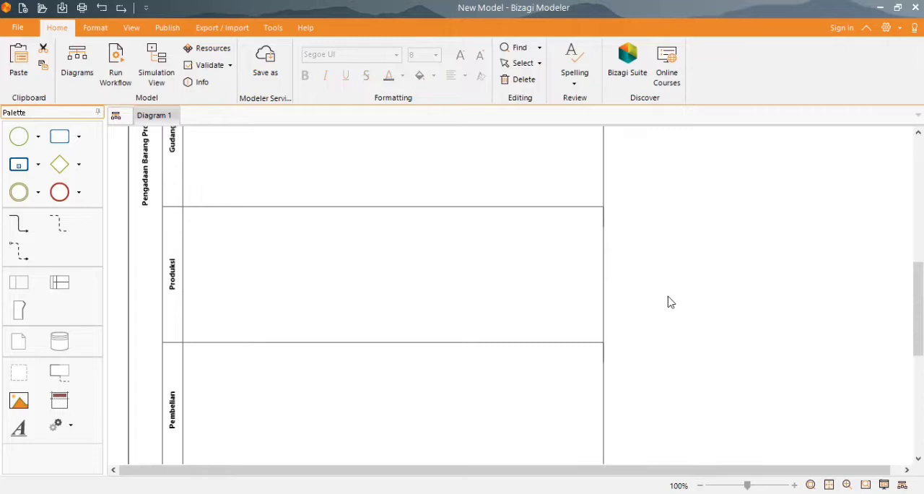
{"action": "scroll", "coordinate": [674, 303], "scroll_direction": "down", "scroll_amount": 2, "text": "ctrl"}
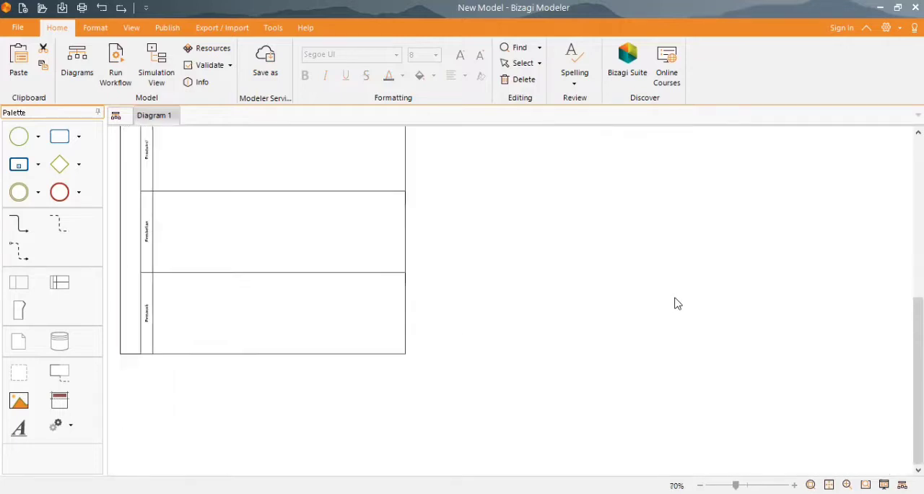
{"action": "scroll", "coordinate": [675, 302], "scroll_direction": "up", "scroll_amount": 1, "text": "ctrl"}
{"action": "scroll", "coordinate": [674, 301], "scroll_direction": "up", "scroll_amount": 3}
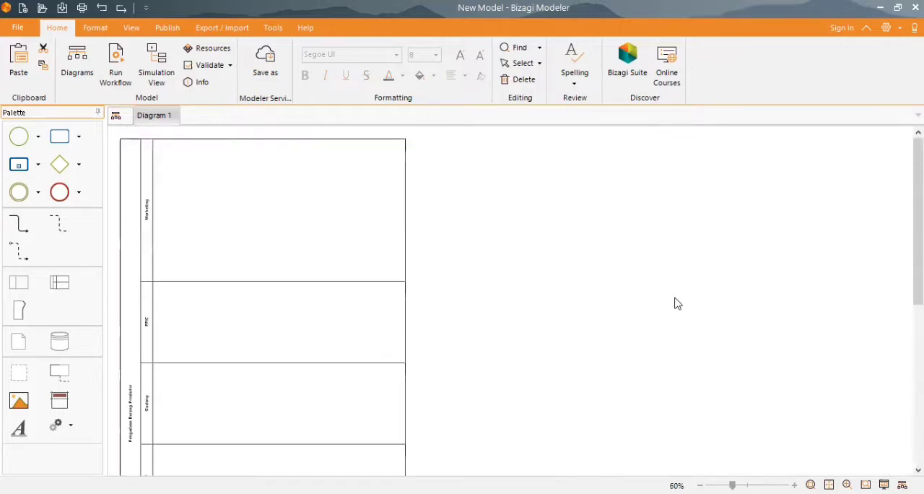
{"action": "scroll", "coordinate": [283, 408], "scroll_direction": "down", "scroll_amount": 1}
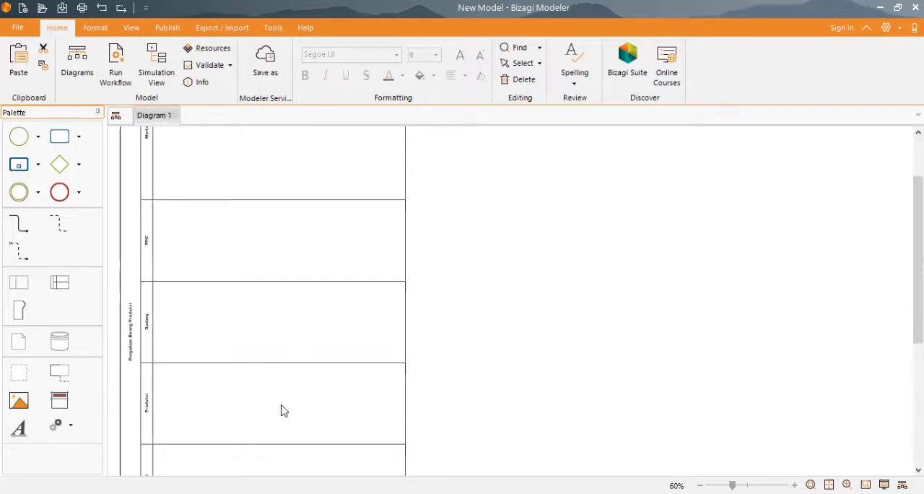
{"action": "scroll", "coordinate": [465, 303], "scroll_direction": "up", "scroll_amount": 3, "text": "ctrl"}
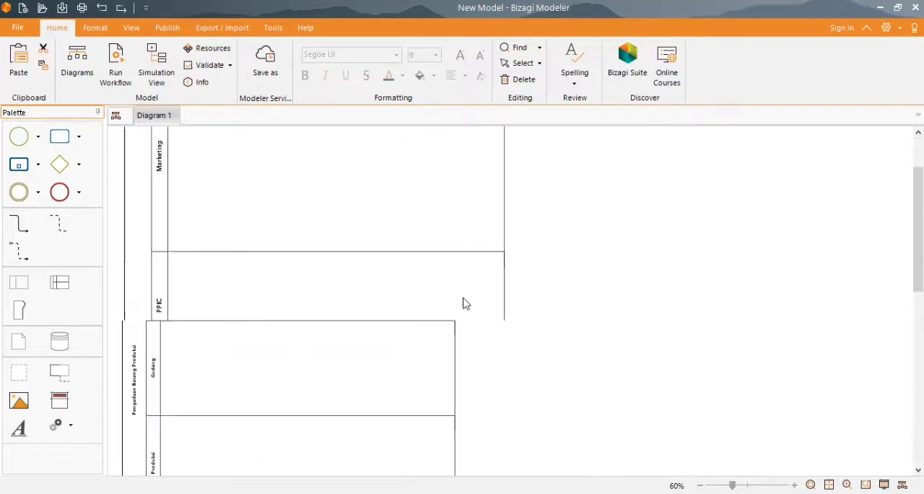
{"action": "scroll", "coordinate": [749, 252], "scroll_direction": "up", "scroll_amount": 1}
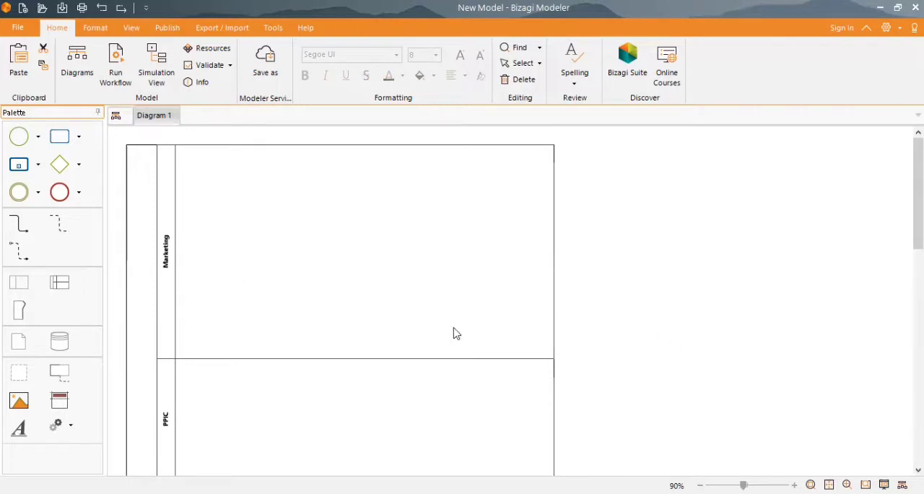
{"action": "left_click", "coordinate": [27, 143]}
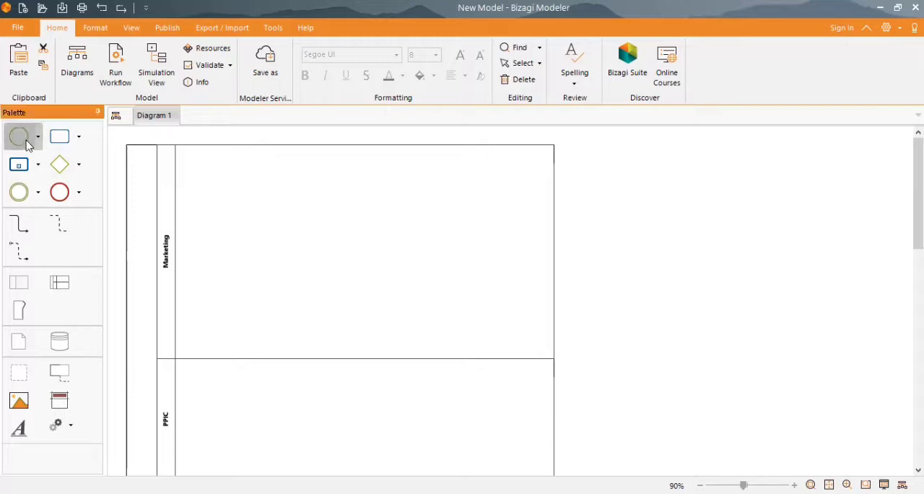
{"action": "left_click_drag", "start_coordinate": [27, 143], "coordinate": [202, 181]}
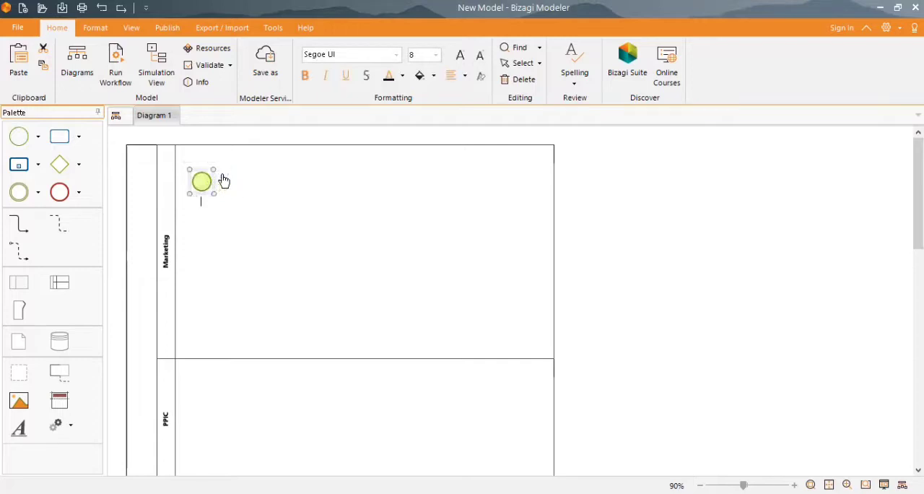
{"action": "left_click", "coordinate": [223, 178]}
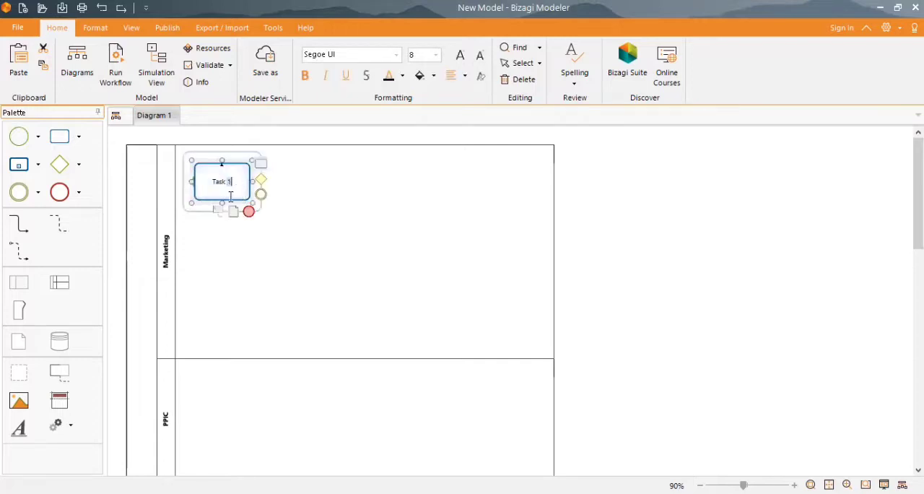
{"action": "left_click_drag", "start_coordinate": [244, 201], "coordinate": [286, 189]}
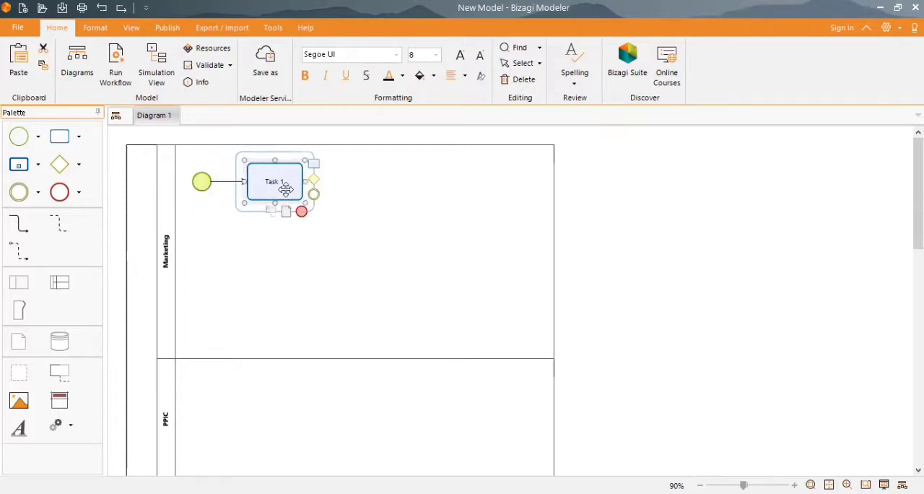
- Rename the task following the start event in the Marketing lane as "Membuat ringkasan Pemesanan"
{"action": "double_click", "coordinate": [283, 180]}
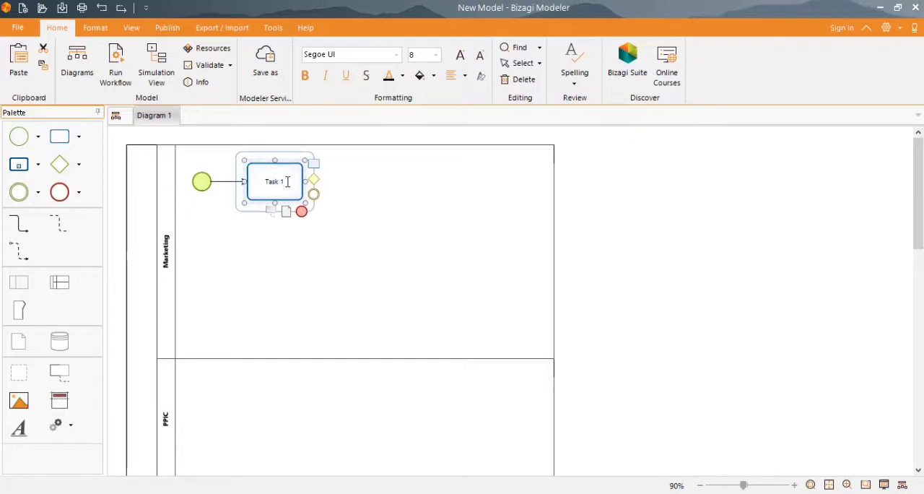
{"action": "key", "text": "BackSpace"}
{"action": "key", "text": "BackSpace"}
{"action": "key", "text": "BackSpace"}
{"action": "key", "text": "BackSpace"}
{"action": "key", "text": "BackSpace"}
{"action": "key", "text": "BackSpace"}
{"action": "type", "text": "Mm"}
{"action": "key", "text": "BackSpace"}
{"action": "type", "text": "embuat rungkasa"}
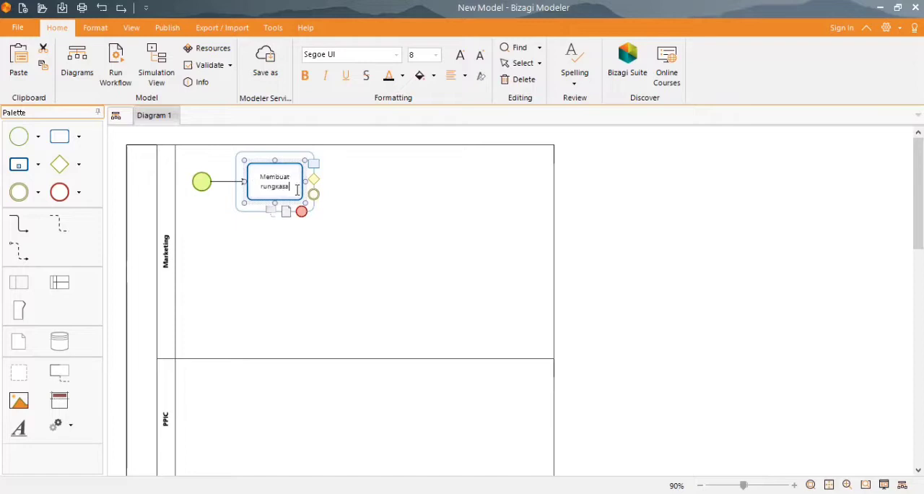
{"action": "type", "text": "n"}
{"action": "key", "text": "Left"}
{"action": "key", "text": "Left"}
{"action": "key", "text": "Left"}
{"action": "key", "text": "Left"}
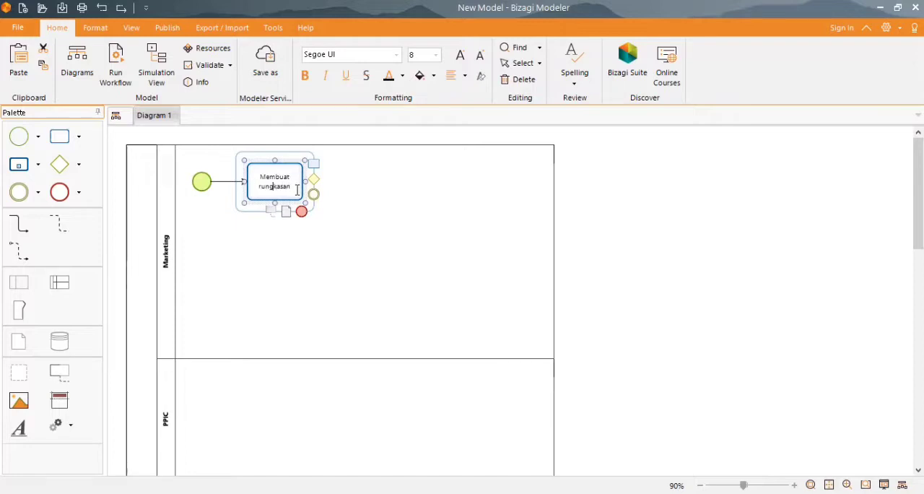
{"action": "key", "text": "BackSpace"}
{"action": "type", "text": "i"}
{"action": "key", "text": "Right"}
{"action": "type", "text": "Pemesanan"}
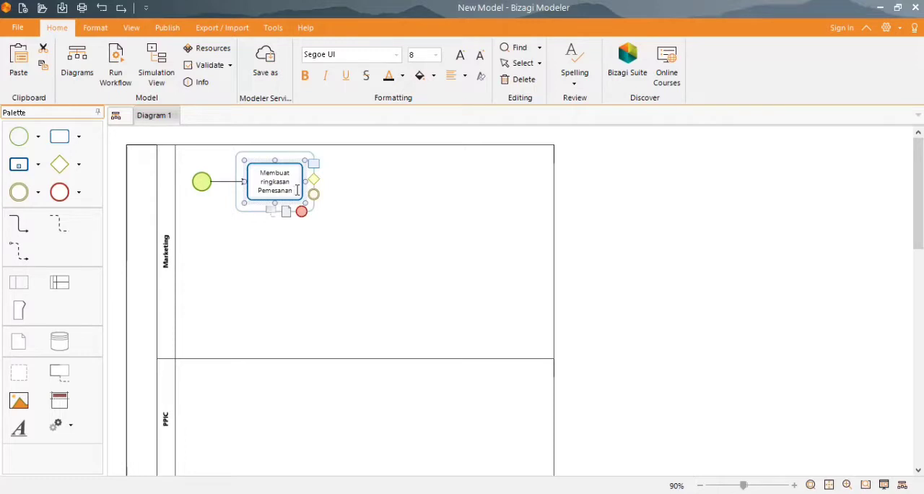
{"action": "left_click", "coordinate": [323, 165]}
- Append a connected task to "Membuat ringkasan Pemesanan", place it directly below in the PPIC lane, and reduce the Marketing lane's height
{"action": "left_click", "coordinate": [298, 174]}
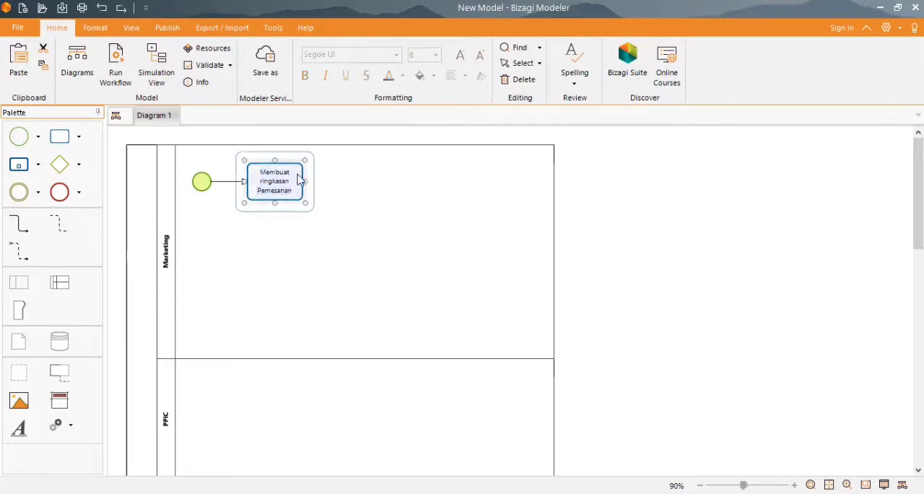
{"action": "left_click", "coordinate": [317, 167]}
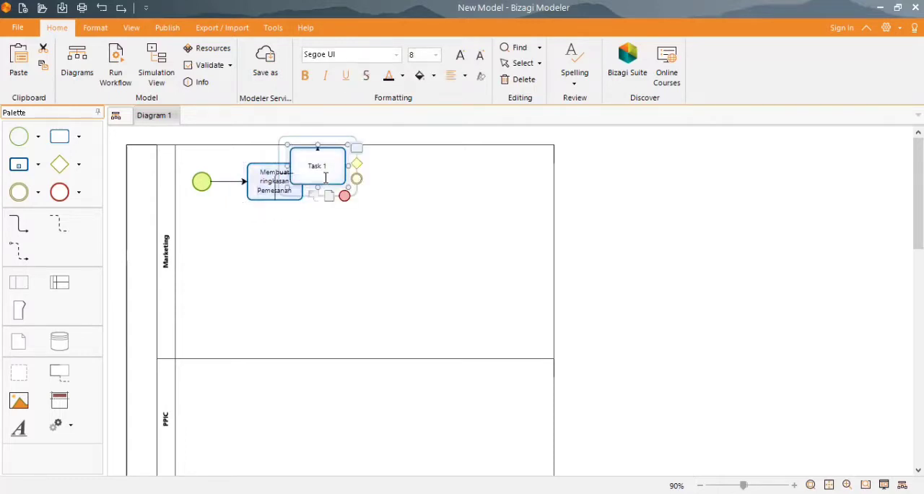
{"action": "left_click_drag", "start_coordinate": [336, 183], "coordinate": [297, 416]}
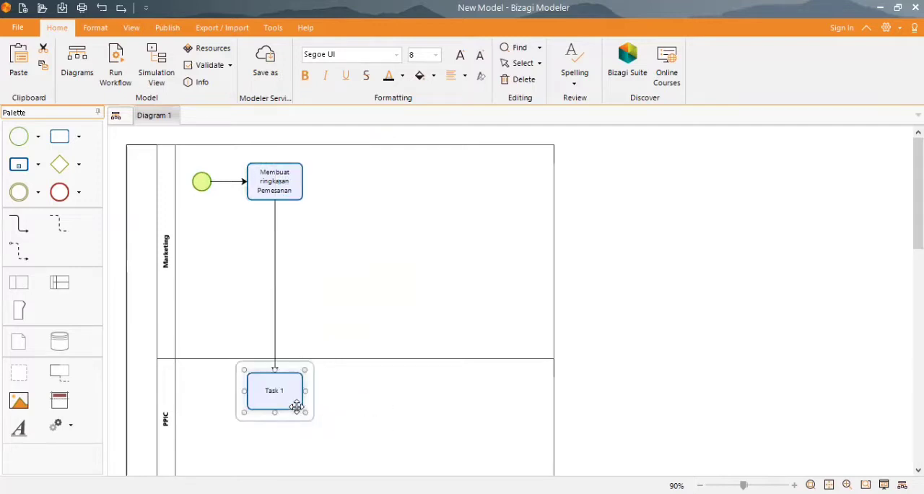
{"action": "left_click", "coordinate": [354, 357]}
{"action": "left_click_drag", "start_coordinate": [368, 357], "coordinate": [543, 274]}
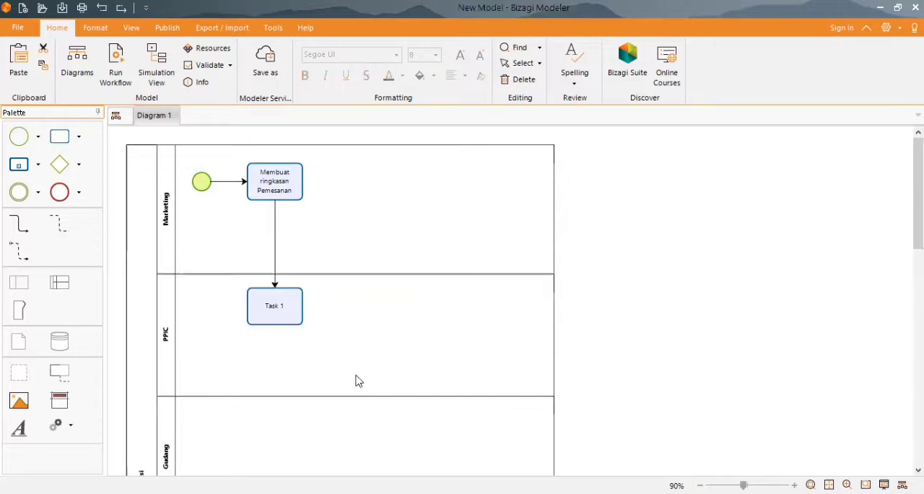
- Replace the name of the task in the PPIC lane with a new one starting with "M"
{"action": "double_click", "coordinate": [278, 307]}
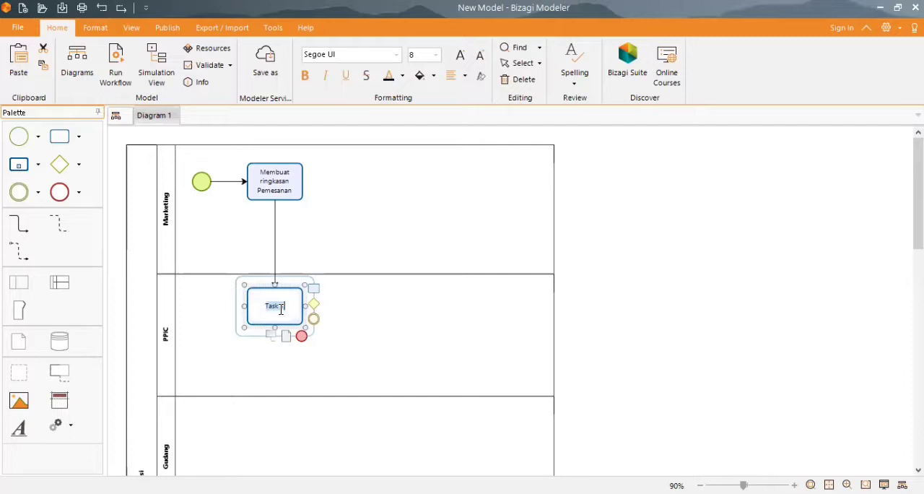
{"action": "type", "text": "M"}
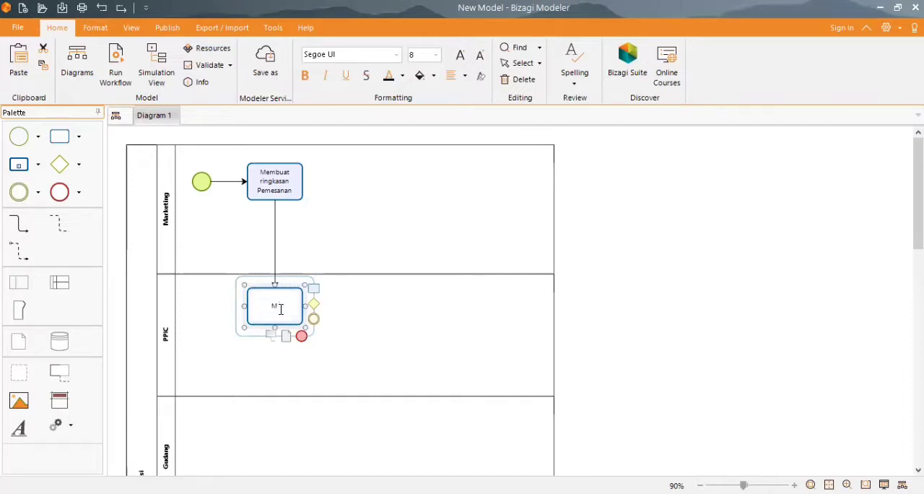